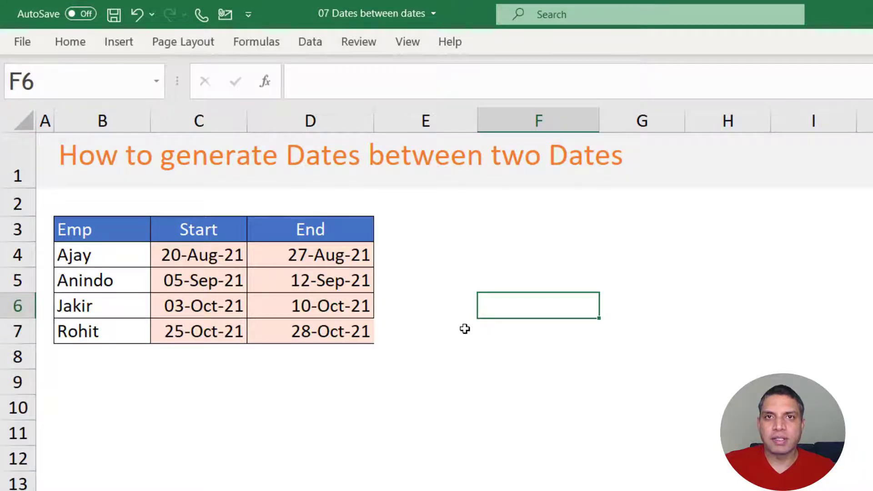
# Step: Enter a SEQUENCE formula with 3 rows, =SEQUENCE(3), in cell E4
pyautogui.click(421, 254)
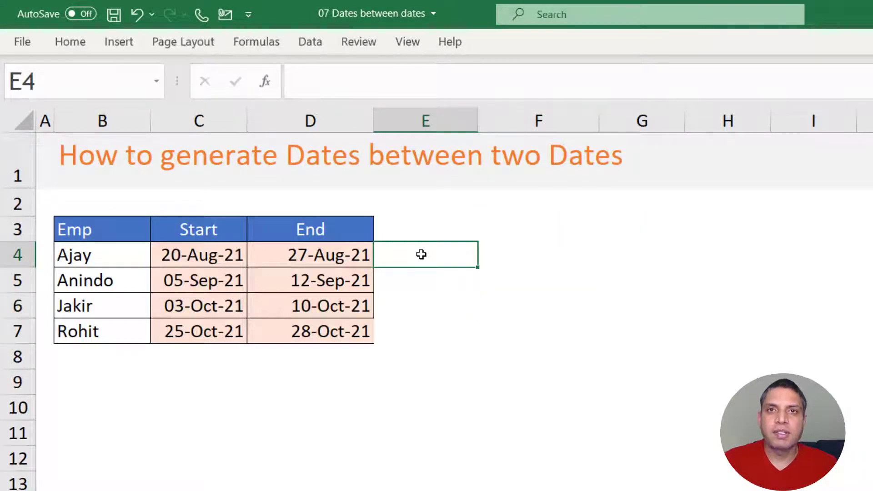
pyautogui.write('=s')
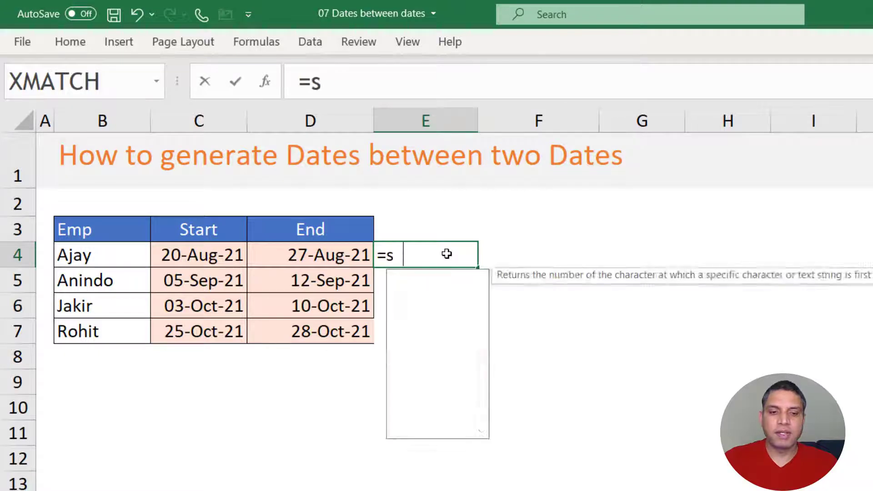
pyautogui.write('eq')
pyautogui.press('Tab')
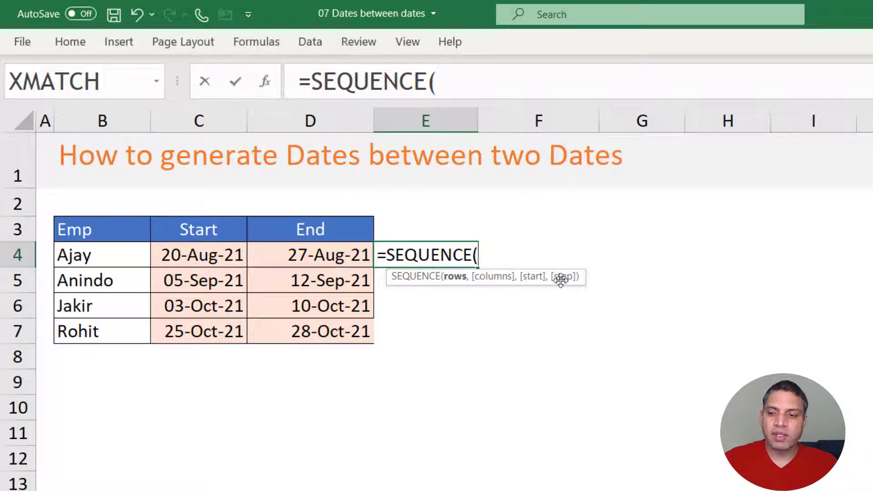
pyautogui.write('3')
pyautogui.press('Return')
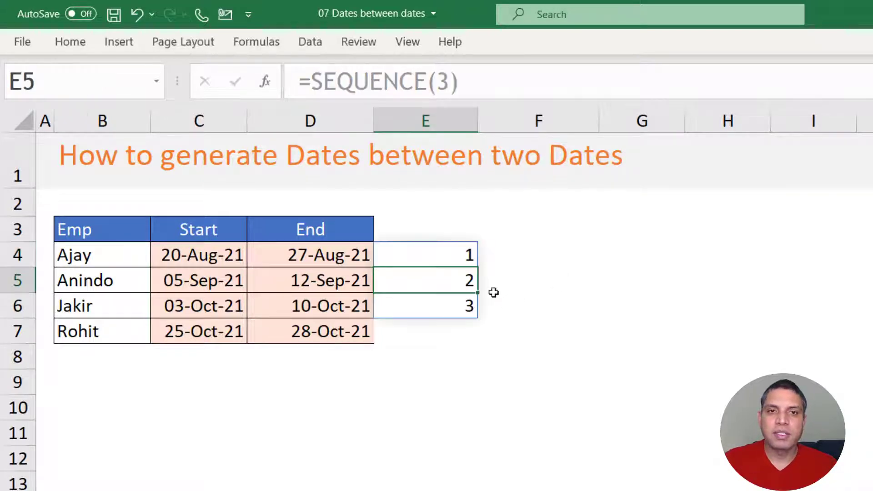
# Step: Extend the SEQUENCE formula in E4 with a start value of 2, leaving the columns argument empty: =SEQUENCE(3,,2)
pyautogui.doubleClick(450, 254)
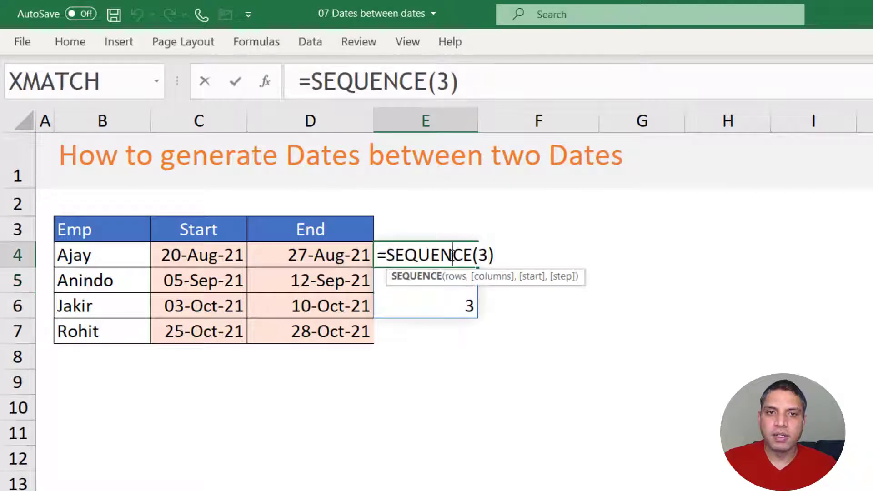
pyautogui.click(488, 255)
pyautogui.click(500, 254)
pyautogui.press('BackSpace')
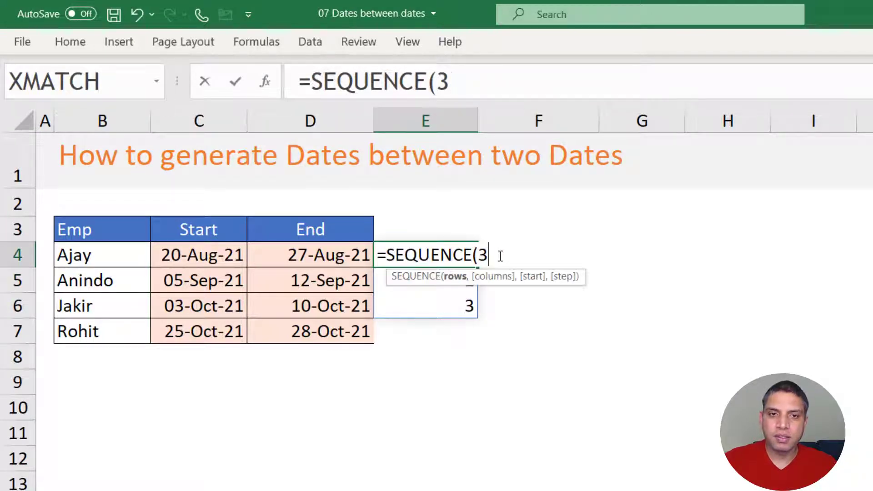
pyautogui.write(',')
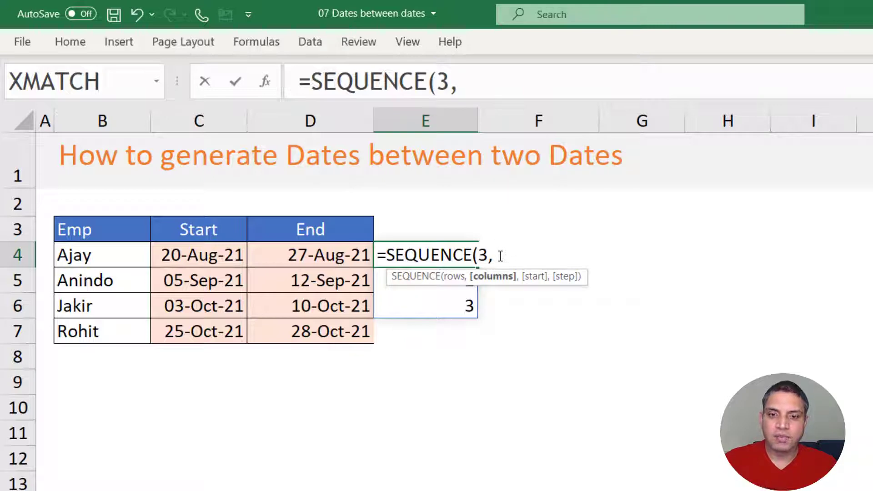
pyautogui.write(',')
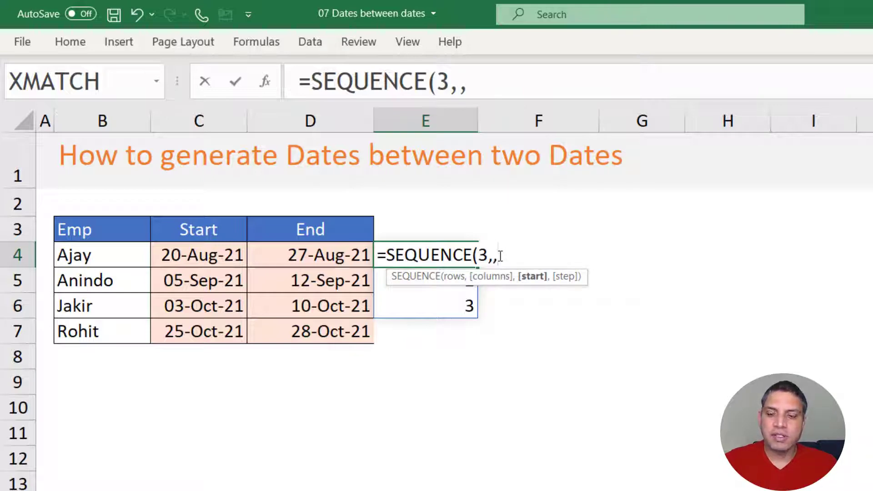
pyautogui.write('2')
pyautogui.press('Return')
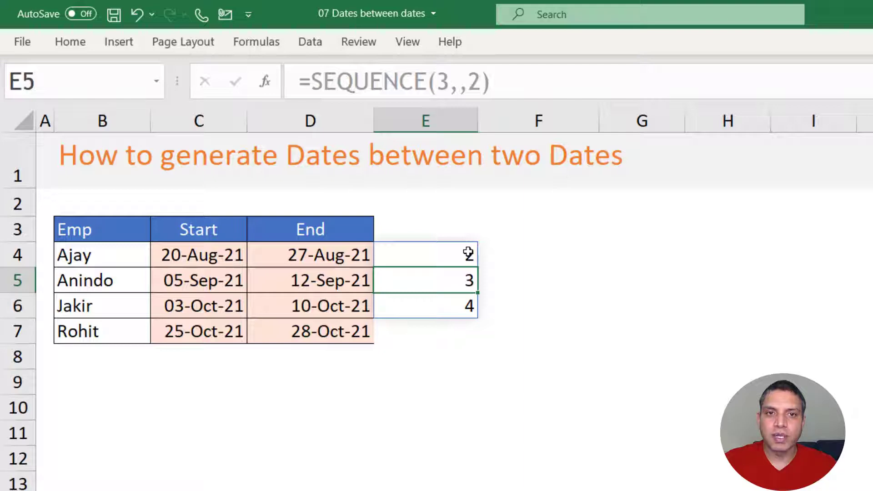
# Step: Add a step value of 5 to the SEQUENCE formula in E4, making it =SEQUENCE(3,,2,5)
pyautogui.doubleClick(452, 253)
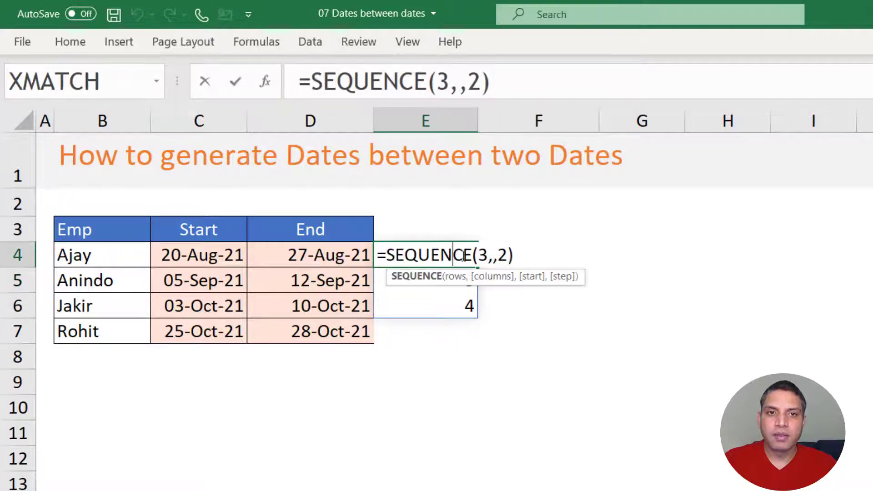
pyautogui.click(508, 253)
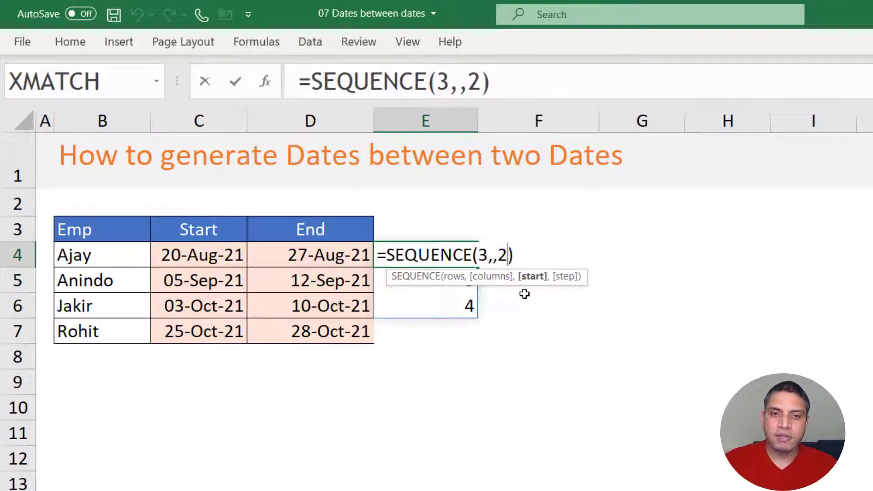
pyautogui.write(',')
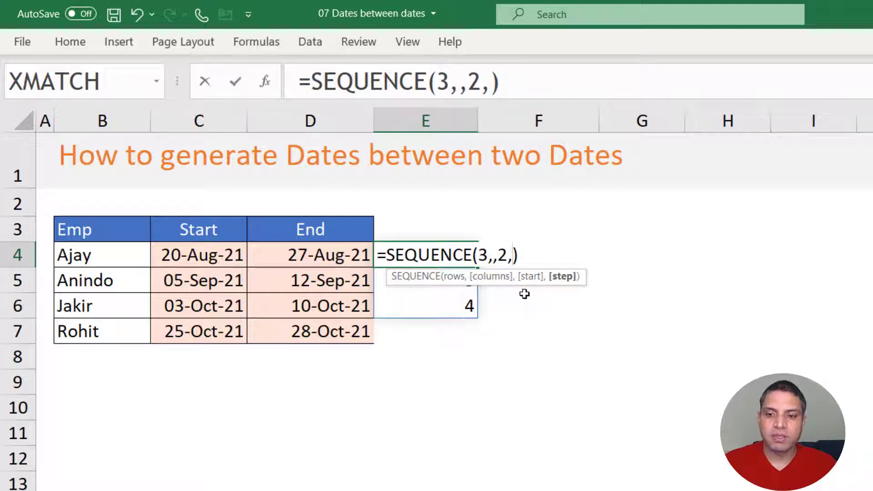
pyautogui.write('5')
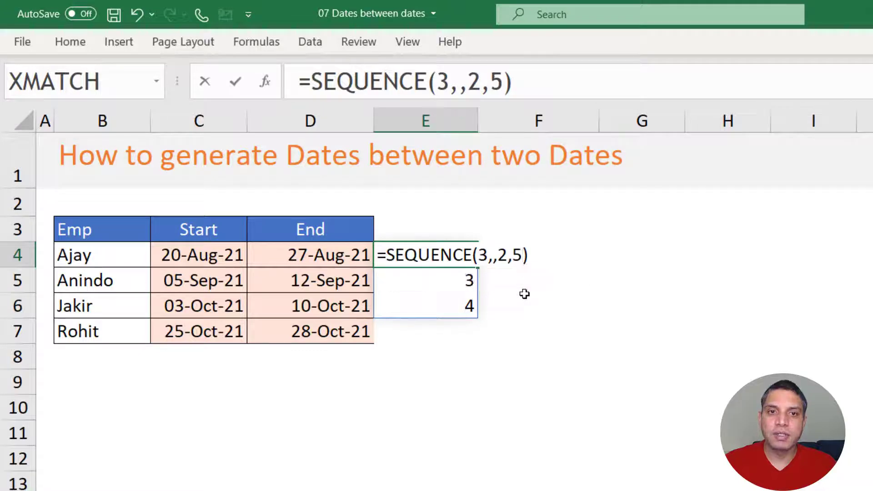
pyautogui.hotkey('ctrl', 'Return')
# Step: Clear the trial sequence from cells E4:E6
pyautogui.click(523, 294)
pyautogui.click(467, 257)
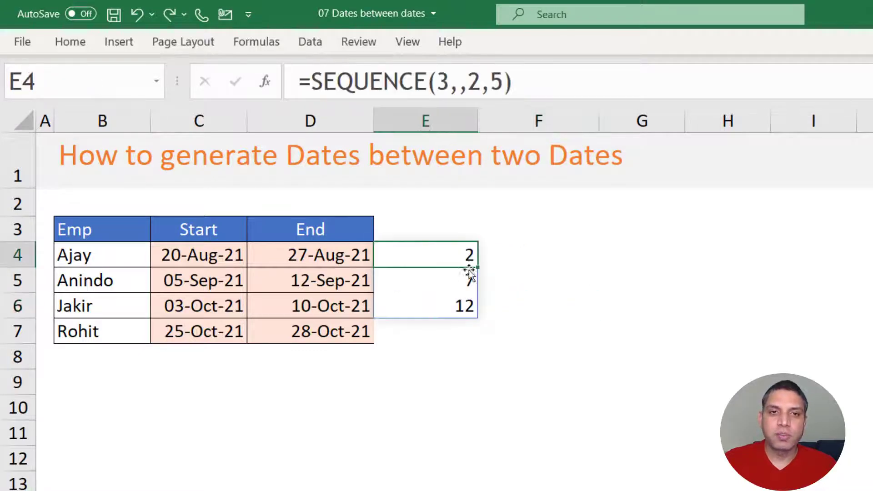
pyautogui.click(468, 280)
pyautogui.click(463, 308)
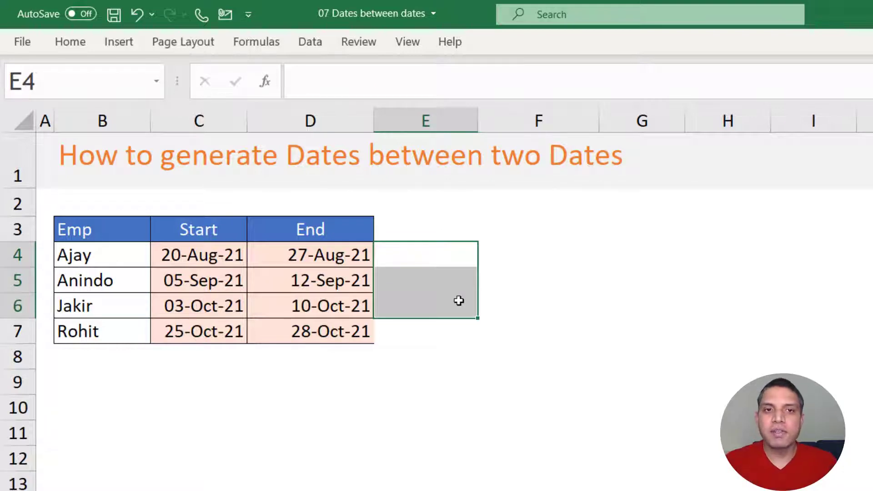
# Step: Enter =SEQUENCE(,2) in cell E4 to generate a horizontal sequence across two columns
pyautogui.write('=SEQUENCE(')
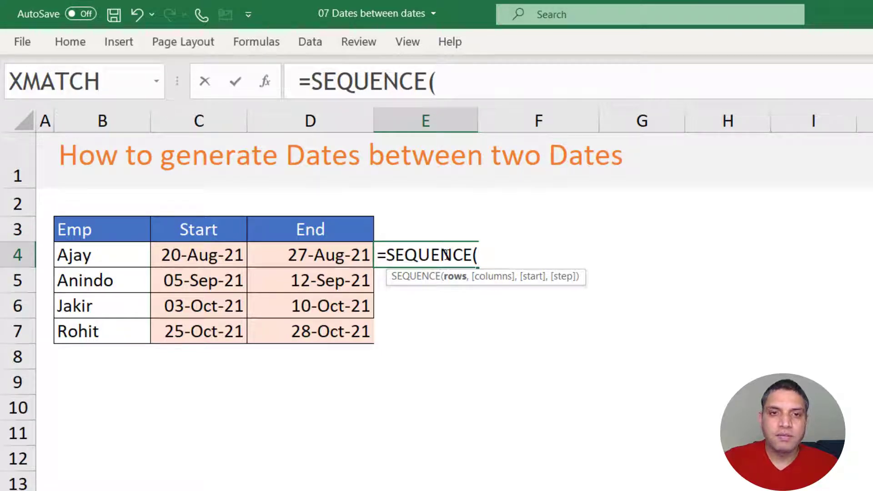
pyautogui.write(',2')
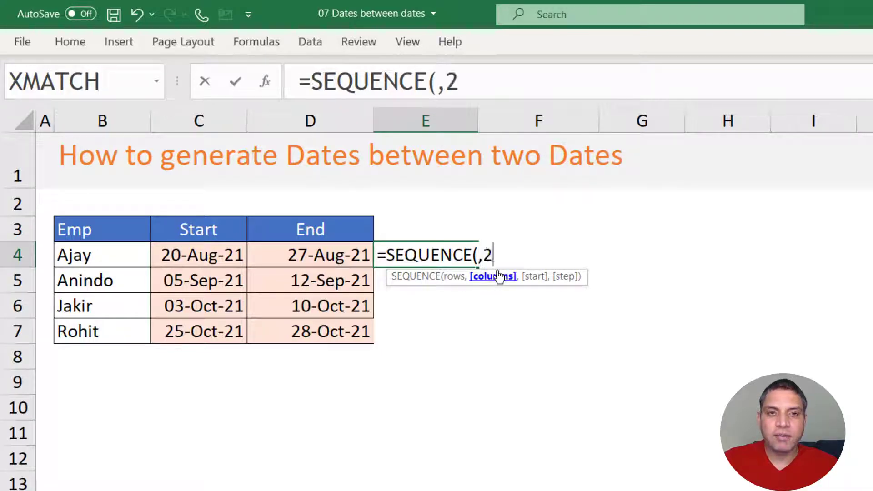
pyautogui.press('Return')
pyautogui.click(452, 255)
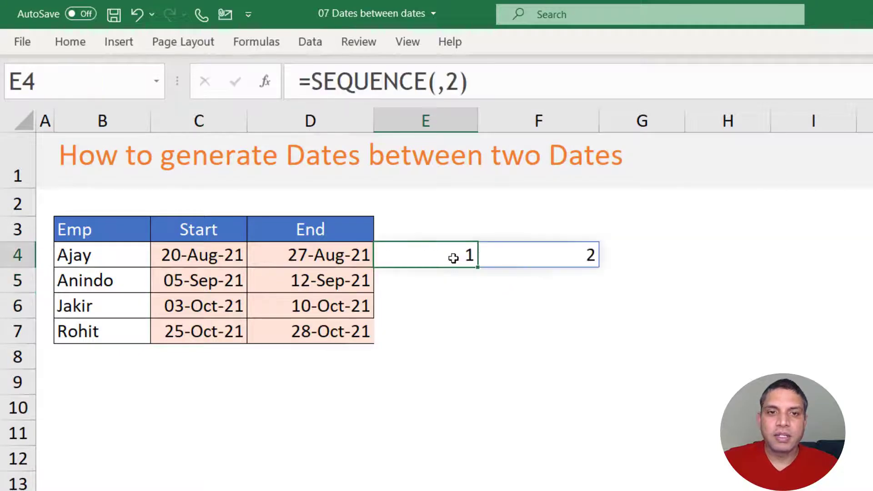
# Step: Replace the columns argument in the E4 formula with End minus Start plus one: =SEQUENCE(,D4-C4+1)
pyautogui.doubleClick(442, 255)
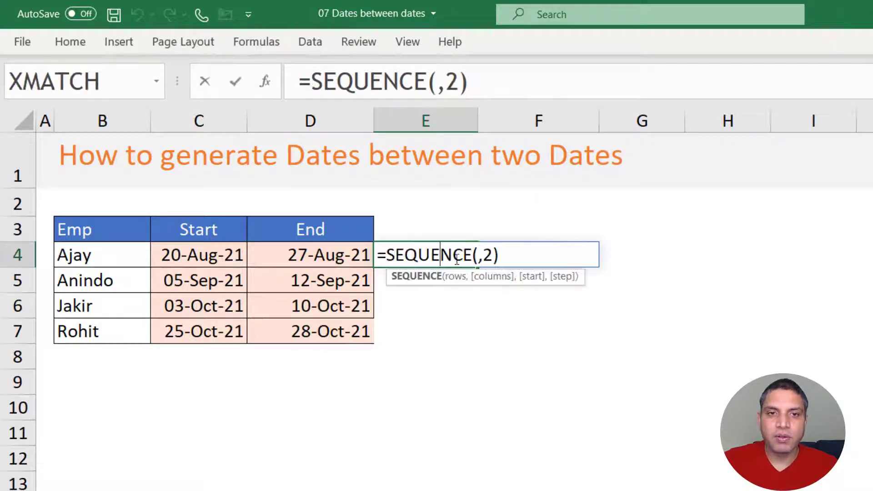
pyautogui.doubleClick(488, 255)
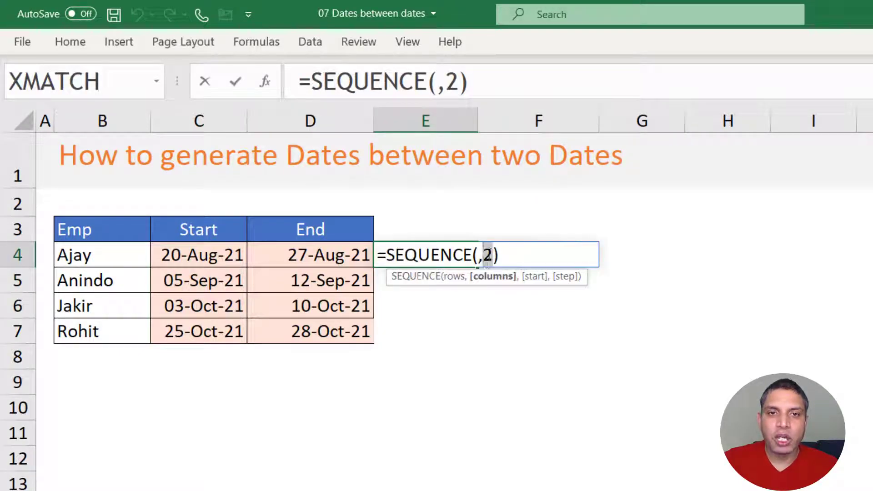
pyautogui.click(347, 256)
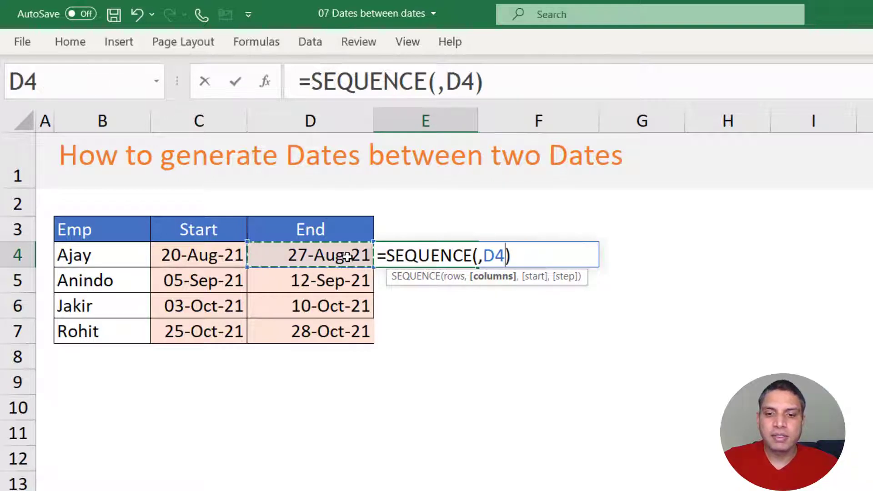
pyautogui.write('-')
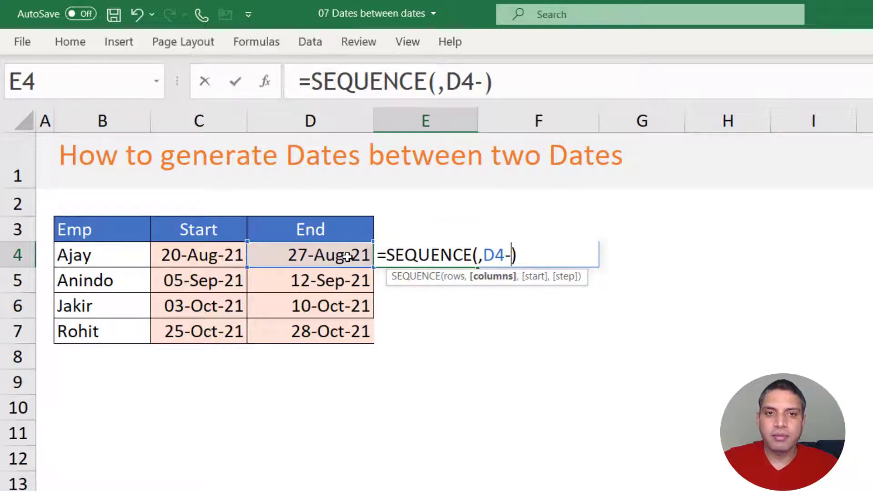
pyautogui.click(233, 255)
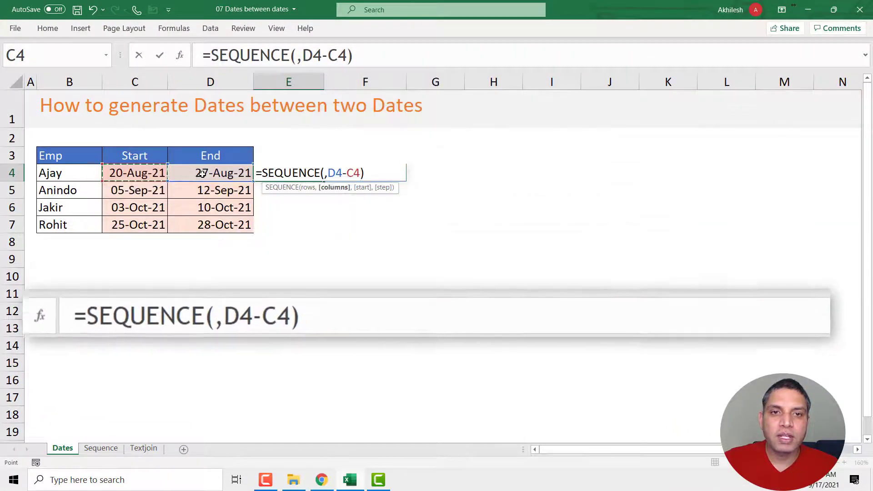
pyautogui.write('+1')
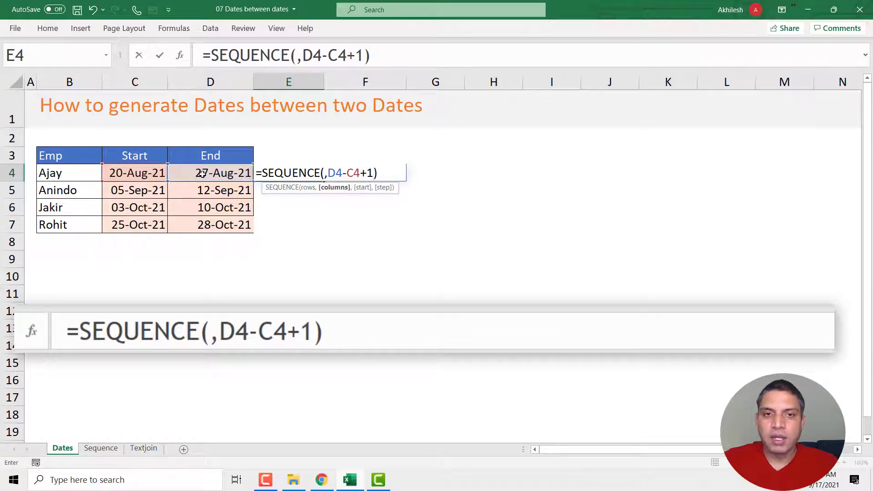
pyautogui.press('Return')
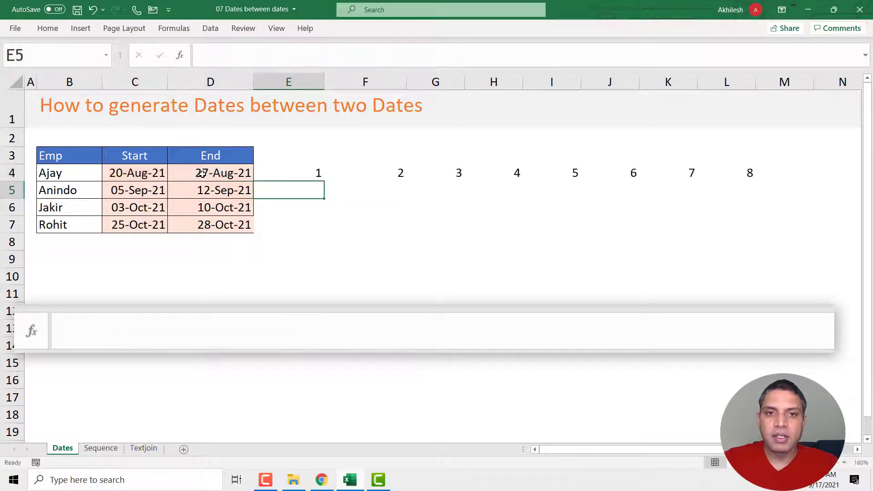
# Step: Add the start date in C4 as the start argument of the E4 formula: =SEQUENCE(,D4-C4+1,C4)
pyautogui.click(749, 172)
pyautogui.moveTo(653, 179); pyautogui.dragTo(291, 174)
pyautogui.doubleClick(307, 173)
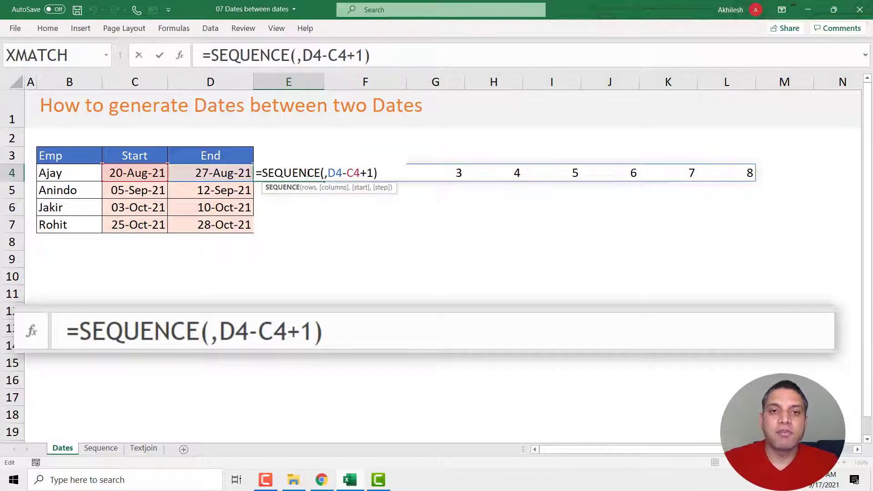
pyautogui.press('End')
pyautogui.press('Left')
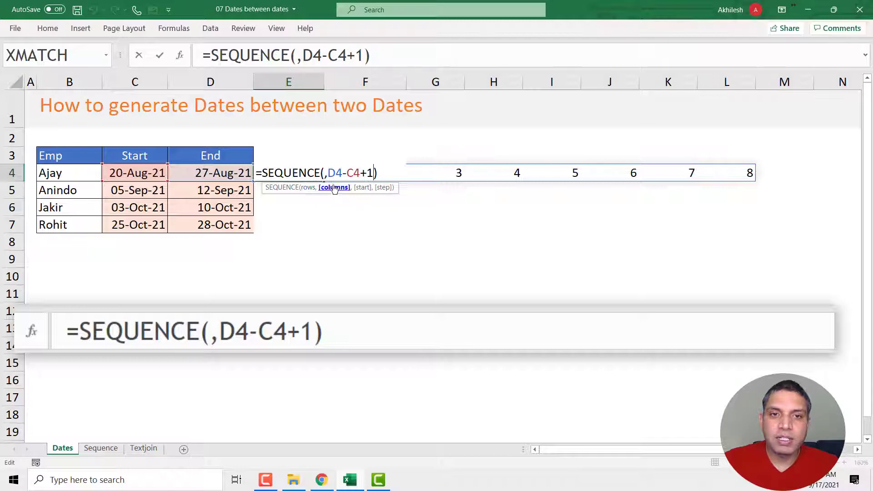
pyautogui.moveTo(327, 173); pyautogui.dragTo(374, 172)
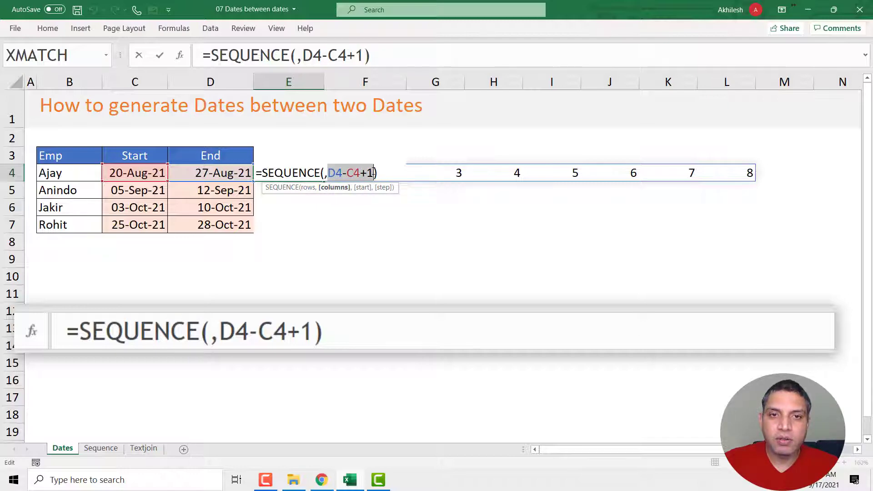
pyautogui.click(373, 173)
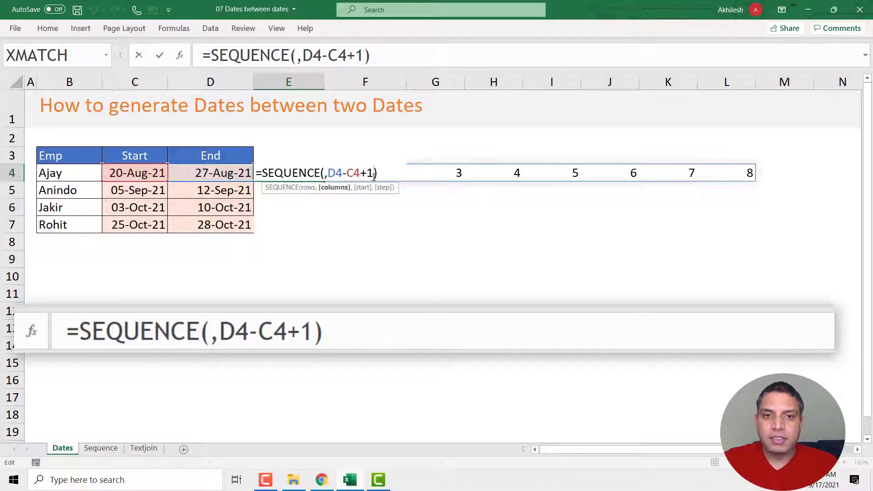
pyautogui.write(',')
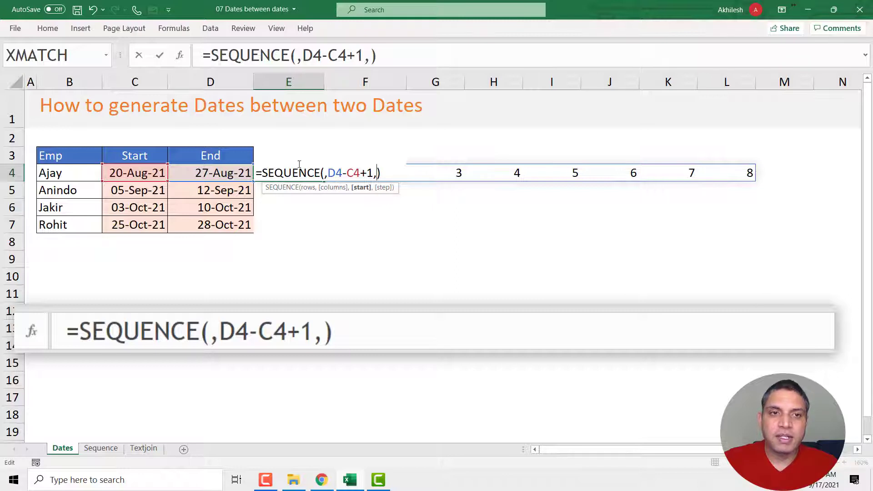
pyautogui.click(139, 173)
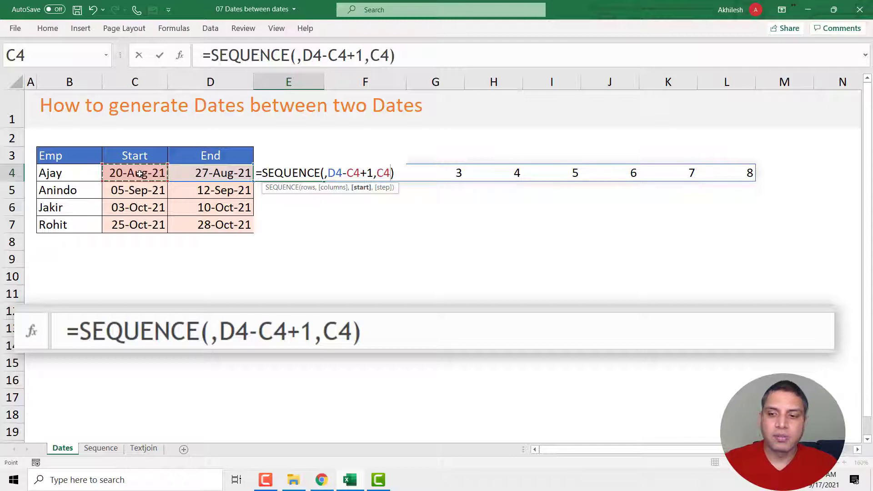
pyautogui.press('Return')
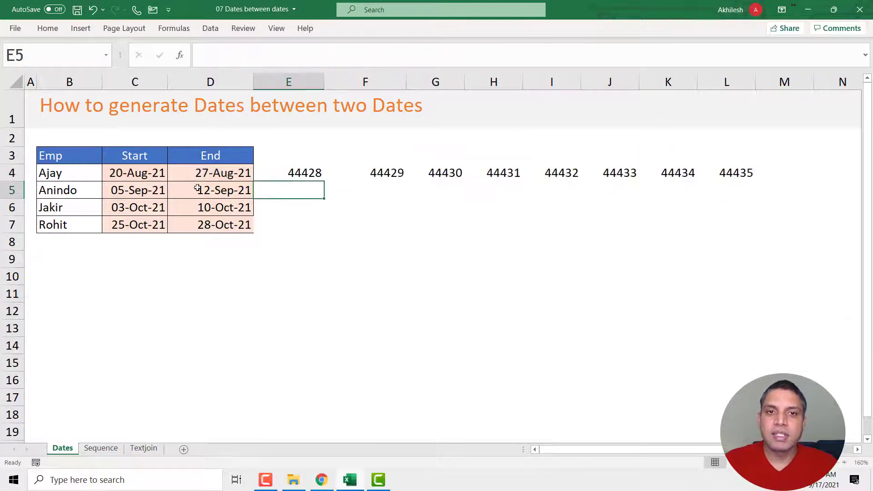
# Step: Apply the Short Date number format to the generated serial numbers in E4:L4
pyautogui.moveTo(288, 174); pyautogui.dragTo(730, 174)
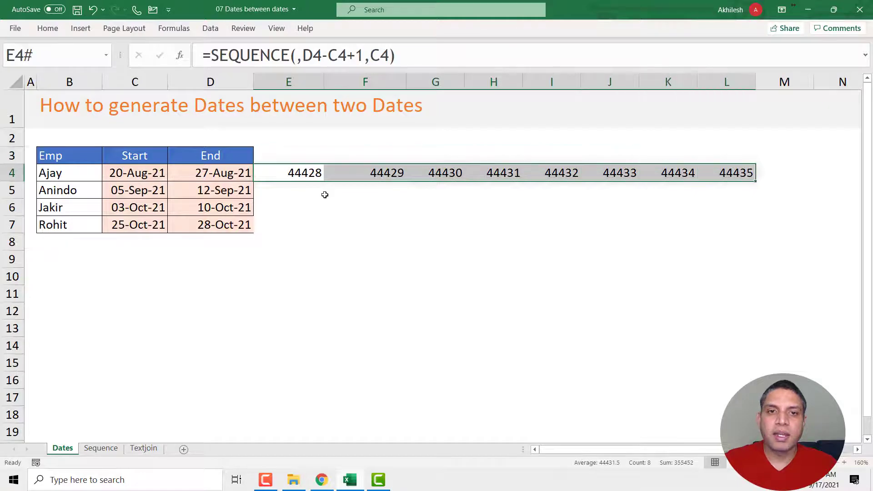
pyautogui.click(326, 195)
pyautogui.moveTo(306, 175); pyautogui.dragTo(725, 171)
pyautogui.click(49, 29)
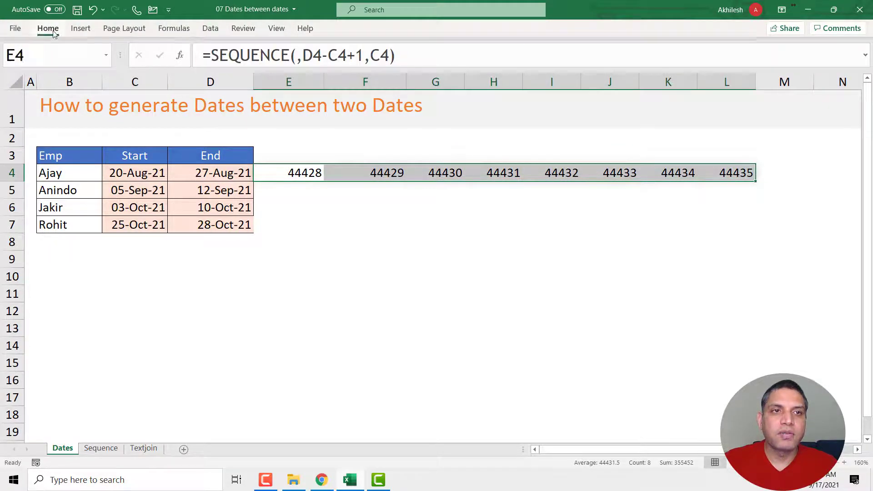
pyautogui.click(463, 53)
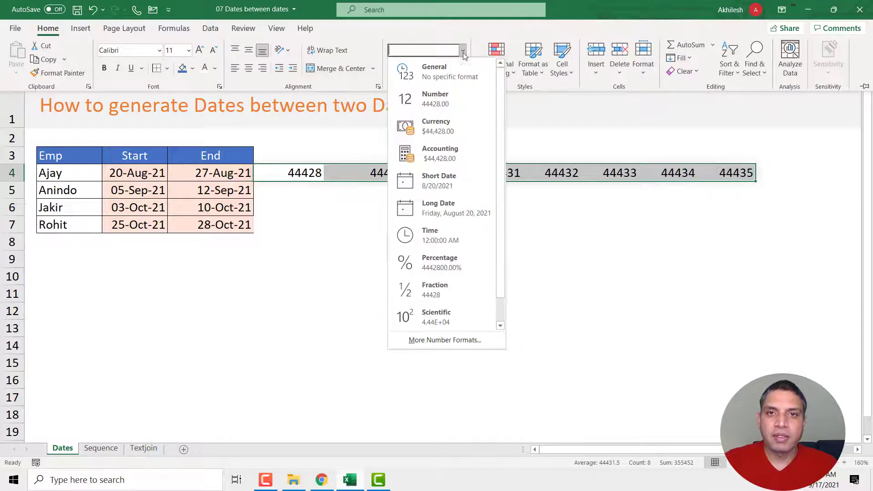
pyautogui.click(432, 182)
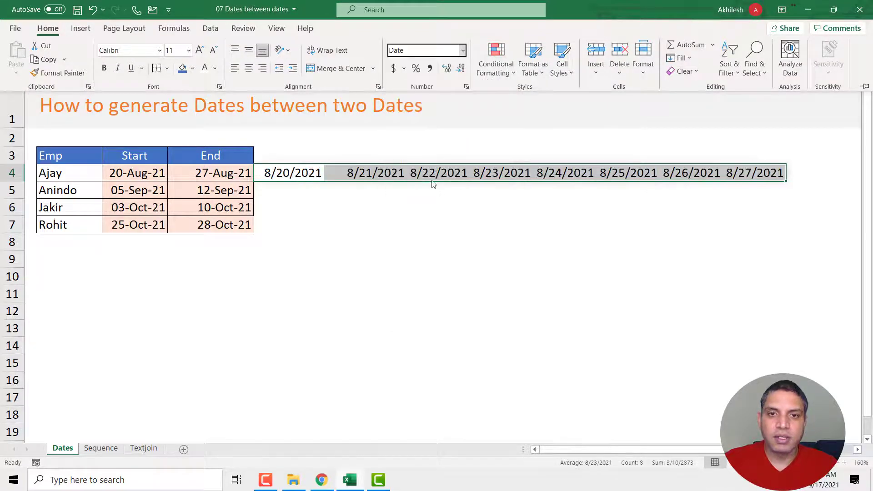
# Step: Copy the E4 SEQUENCE formula down to E7 and format E4:L7 as day-month-year dates such as 20-Aug-21
pyautogui.click(286, 173)
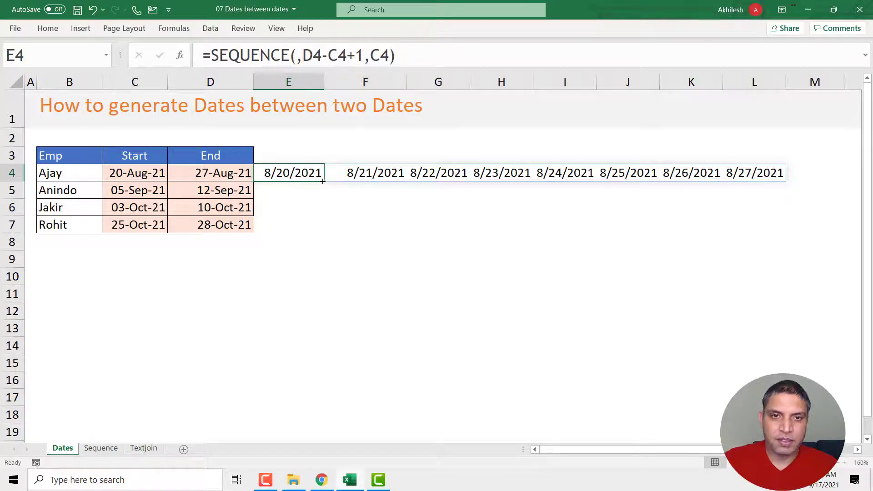
pyautogui.moveTo(326, 181); pyautogui.dragTo(327, 233)
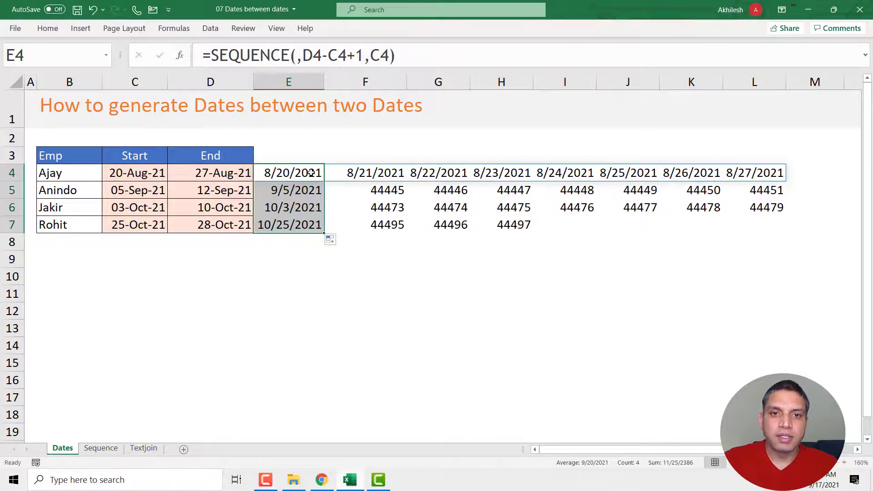
pyautogui.moveTo(311, 173); pyautogui.dragTo(750, 224)
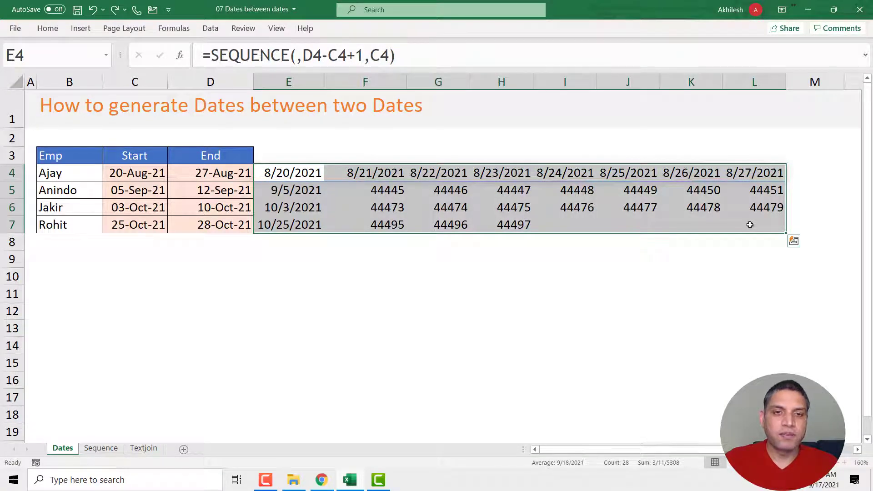
pyautogui.hotkey('ctrl', 'shift', '3')
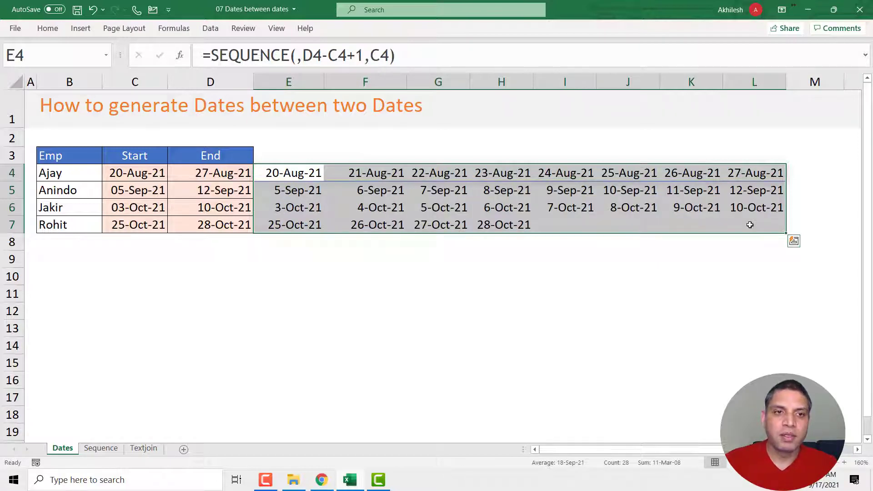
pyautogui.click(386, 264)
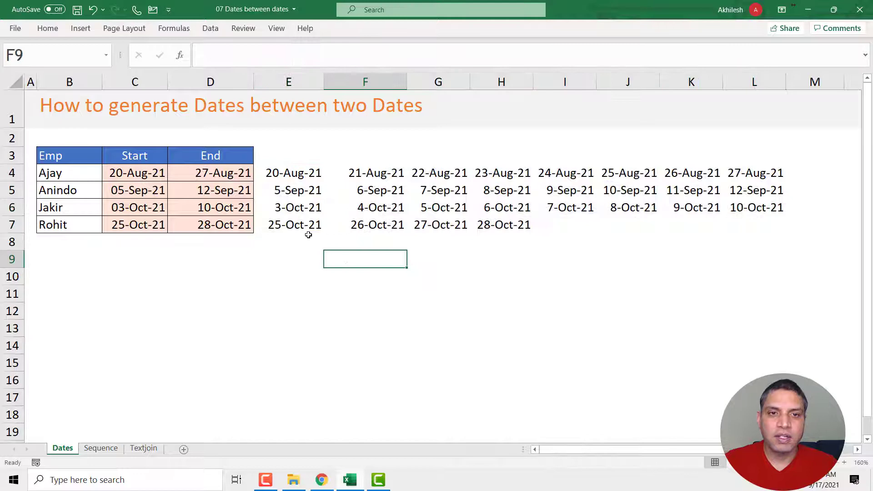
pyautogui.click(296, 208)
pyautogui.click(129, 211)
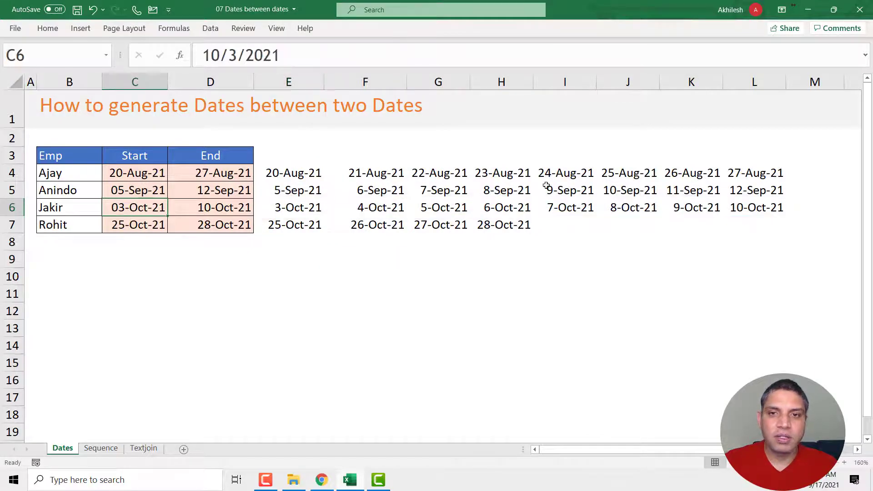
pyautogui.click(750, 206)
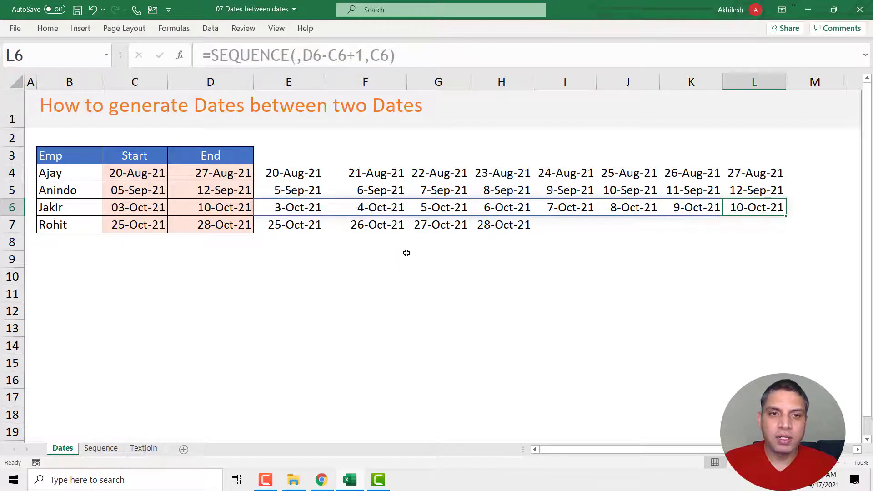
pyautogui.moveTo(294, 209); pyautogui.dragTo(718, 209)
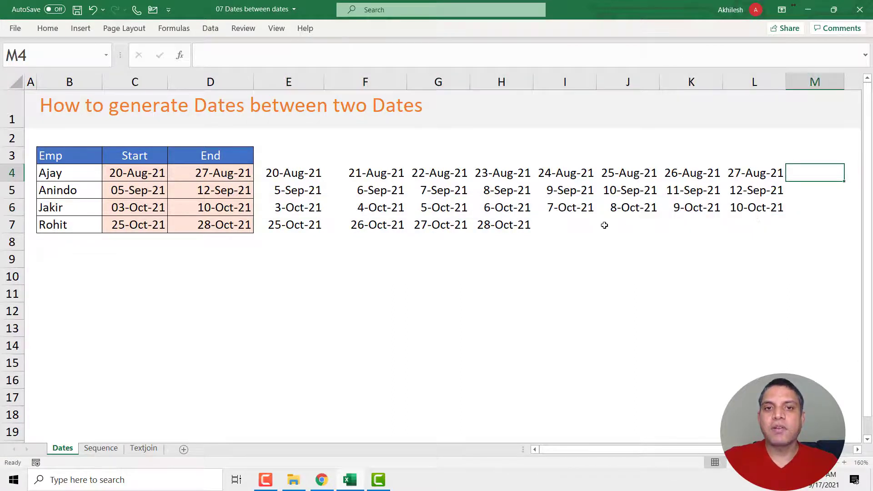
# Step: Start wrapping the SEQUENCE formula in E4 in a TEXTJOIN function with "," as the delimiter
pyautogui.click(304, 175)
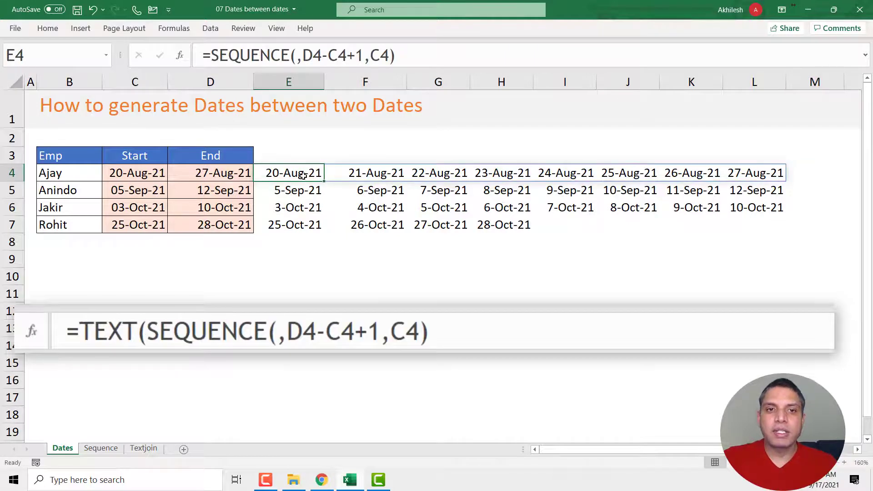
pyautogui.doubleClick(263, 173)
pyautogui.write('TEXT')
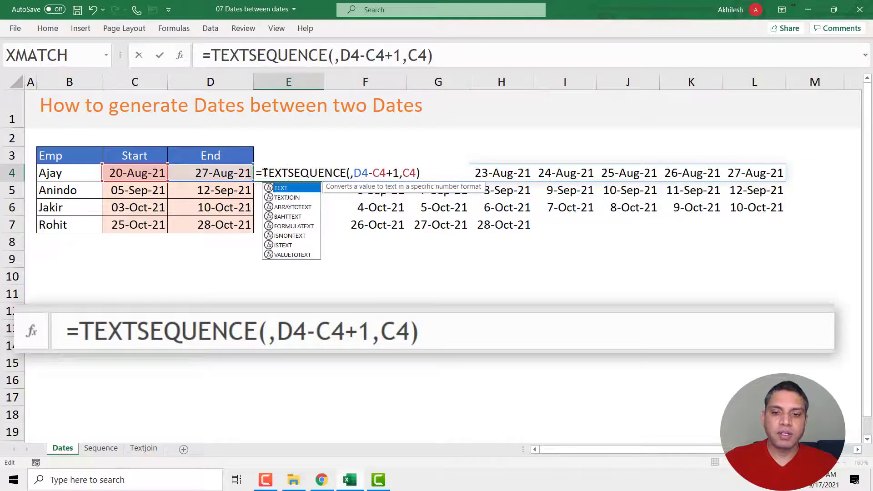
pyautogui.press('Down')
pyautogui.press('Tab')
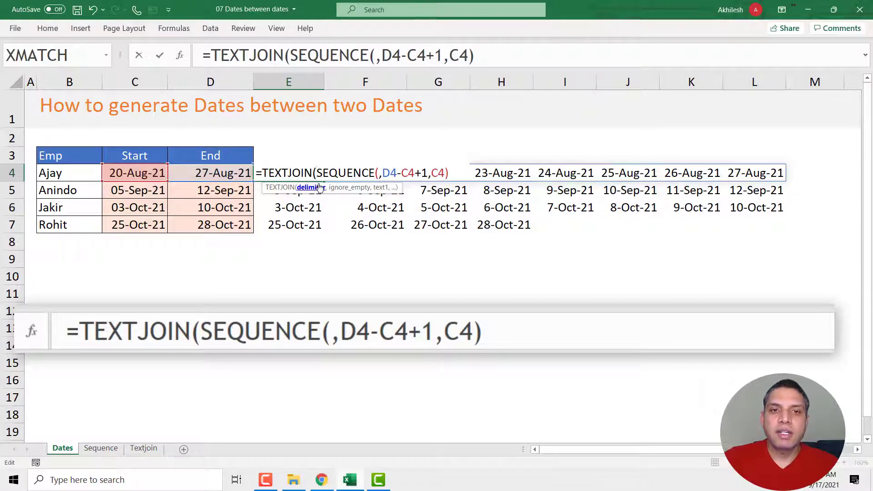
pyautogui.write('","')
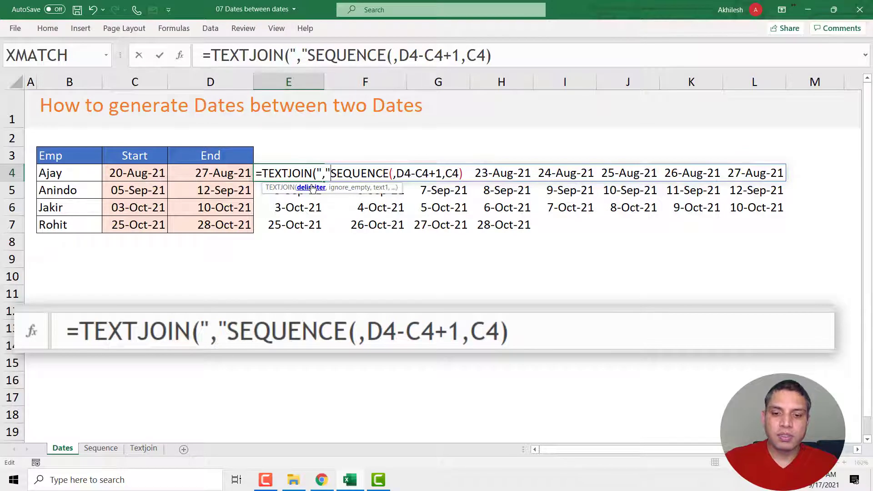
pyautogui.write(',')
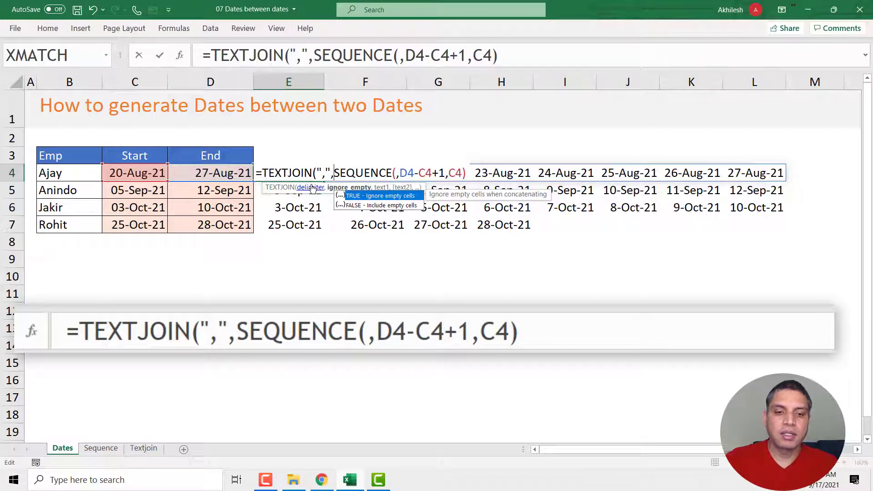
# Step: Set the ignore-empty argument to TRUE and complete the E4 formula as =TEXTJOIN(",",TRUE,SEQUENCE(,D4-C4+1,C4))
pyautogui.write('t')
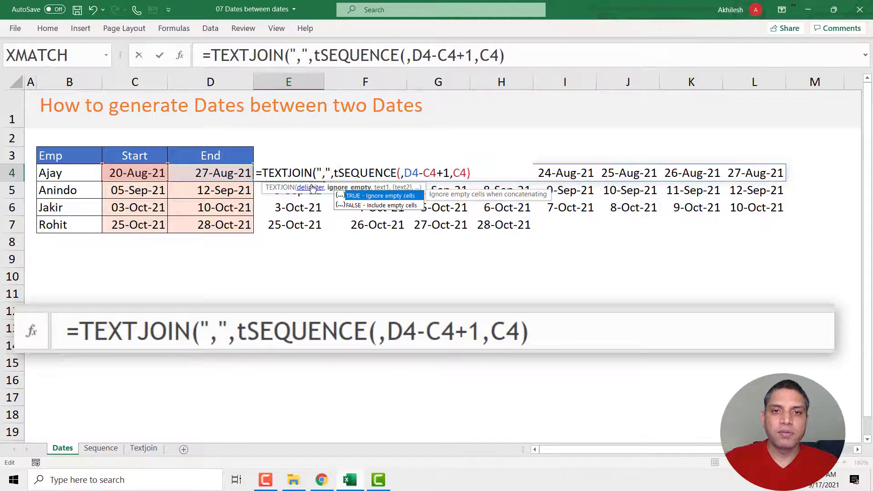
pyautogui.press('Tab')
pyautogui.write(',SEQUENCE')
pyautogui.press('Tab')
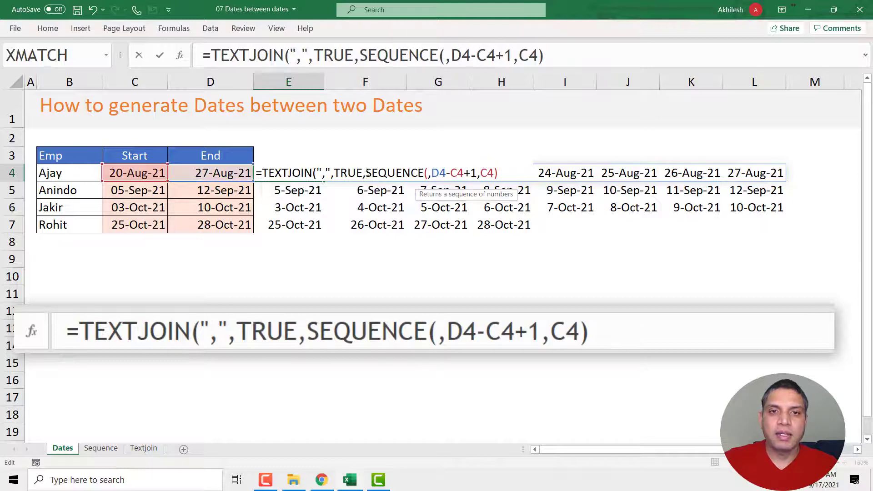
pyautogui.moveTo(367, 173); pyautogui.dragTo(502, 170)
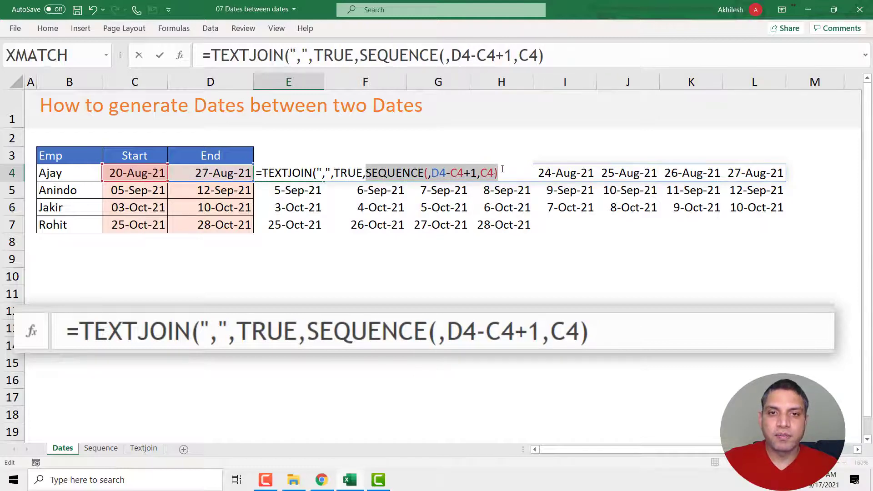
pyautogui.click(502, 169)
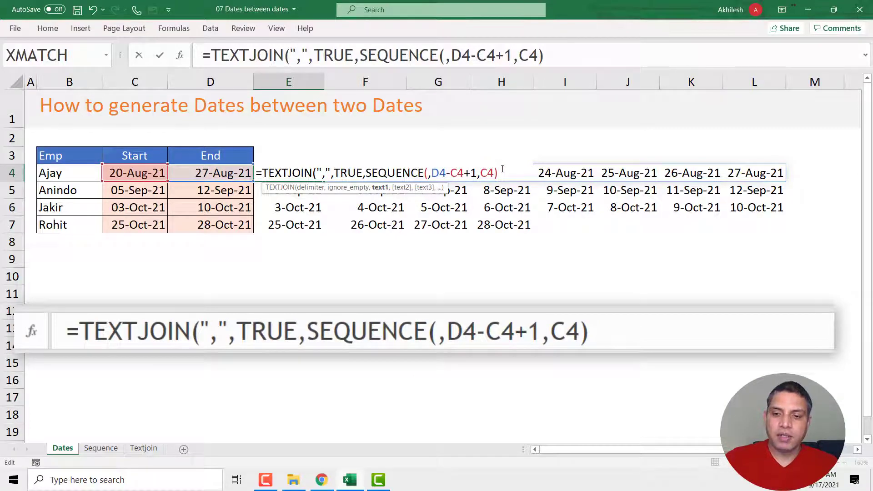
pyautogui.write(')')
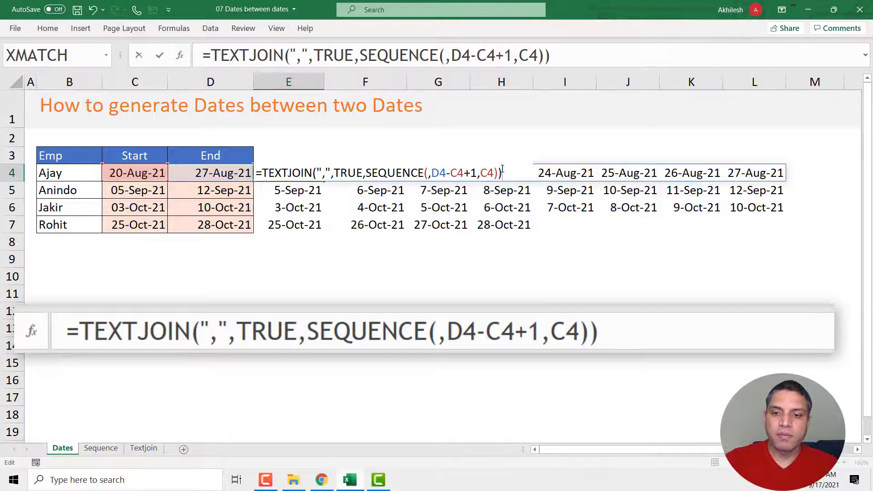
pyautogui.press('Return')
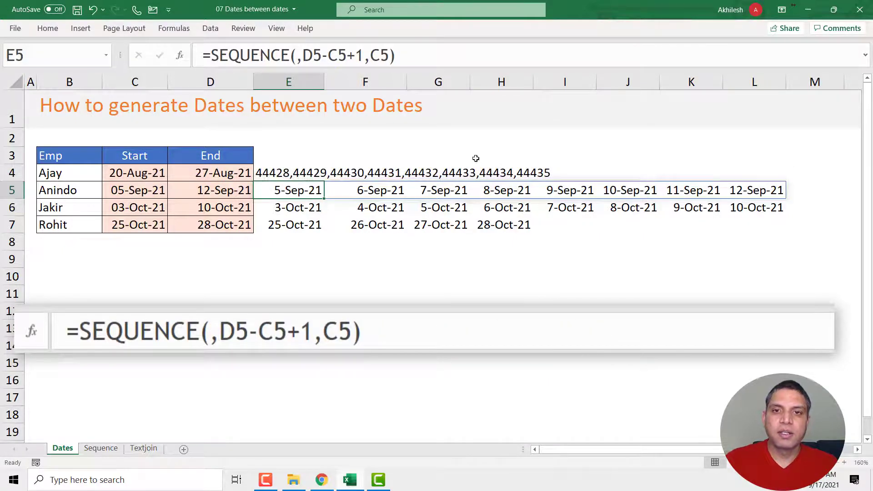
pyautogui.click(292, 171)
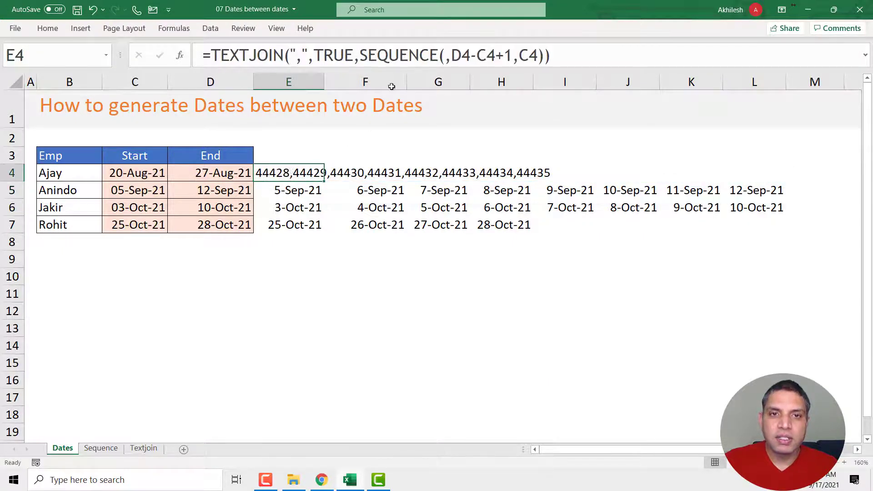
pyautogui.click(427, 174)
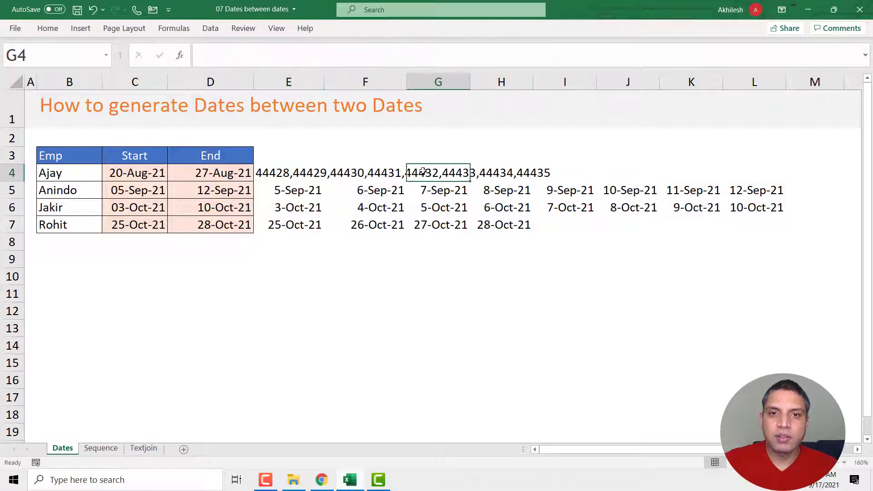
pyautogui.click(378, 176)
pyautogui.click(530, 172)
pyautogui.click(536, 171)
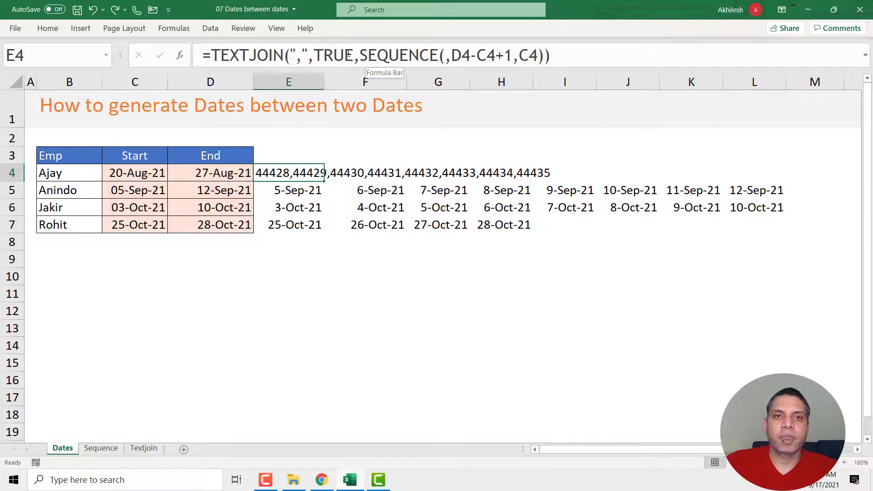
# Step: Insert a TEXT function around the SEQUENCE part of the E4 TEXTJOIN formula, using SEQUENCE as its value argument
pyautogui.click(360, 55)
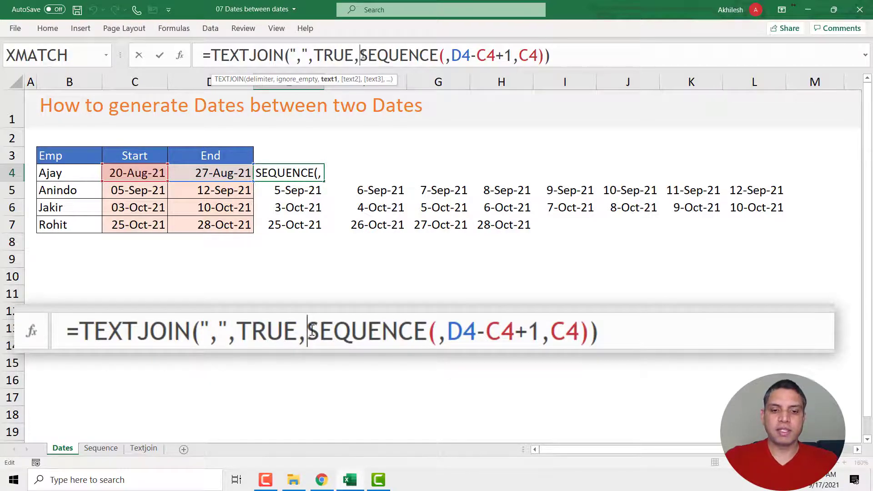
pyautogui.write('Tex')
pyautogui.press('Tab')
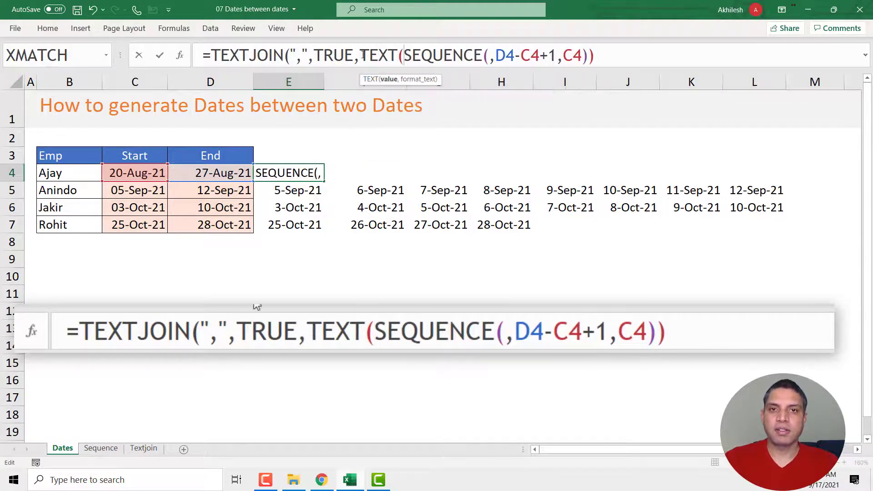
pyautogui.moveTo(373, 330); pyautogui.dragTo(657, 334)
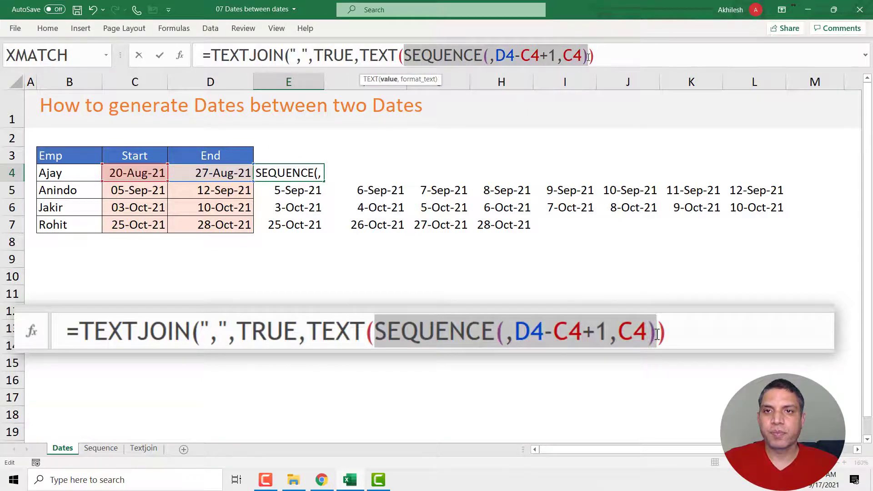
pyautogui.click(588, 57)
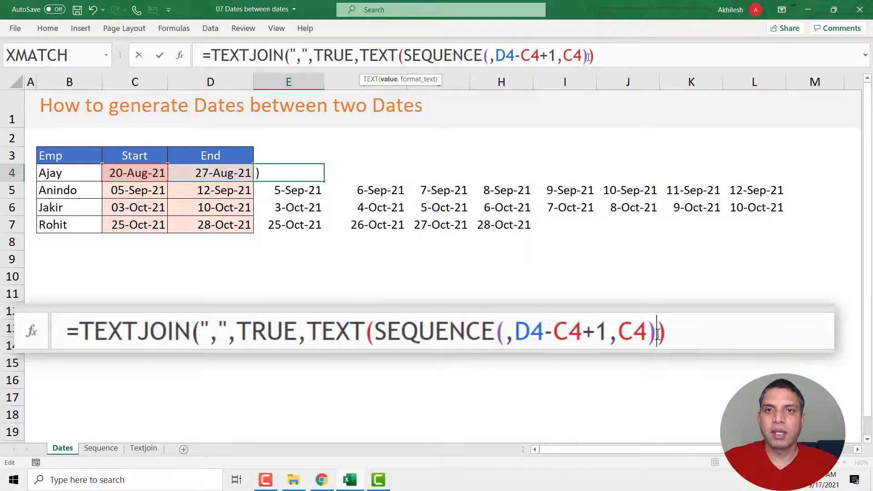
# Step: Complete the TEXT function in E4 with the format "d-mmm-yy", giving =TEXTJOIN(",",TRUE,TEXT(SEQUENCE(,D4-C4+1,C4),"d-mmm-yy"))
pyautogui.write(',"')
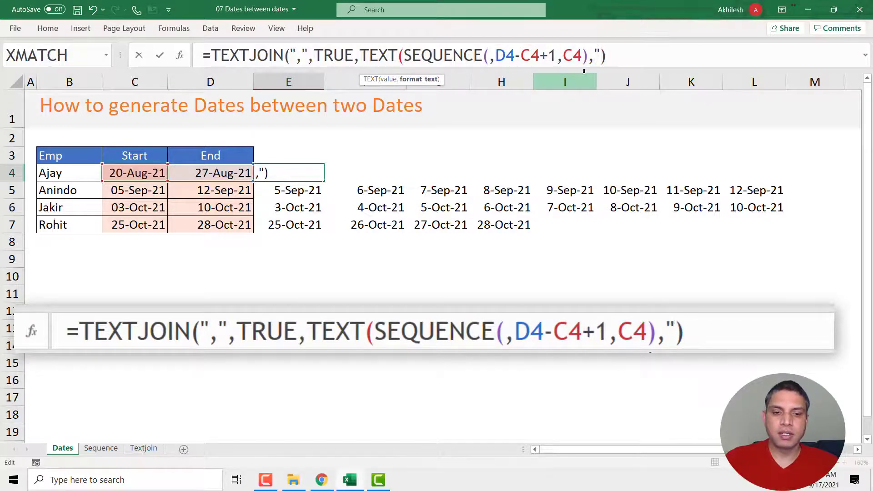
pyautogui.write('d-mmm')
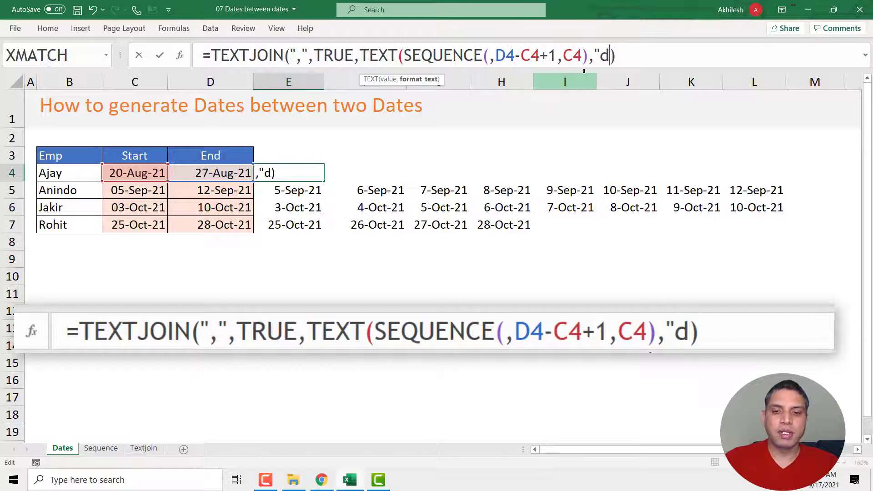
pyautogui.write('-yy')
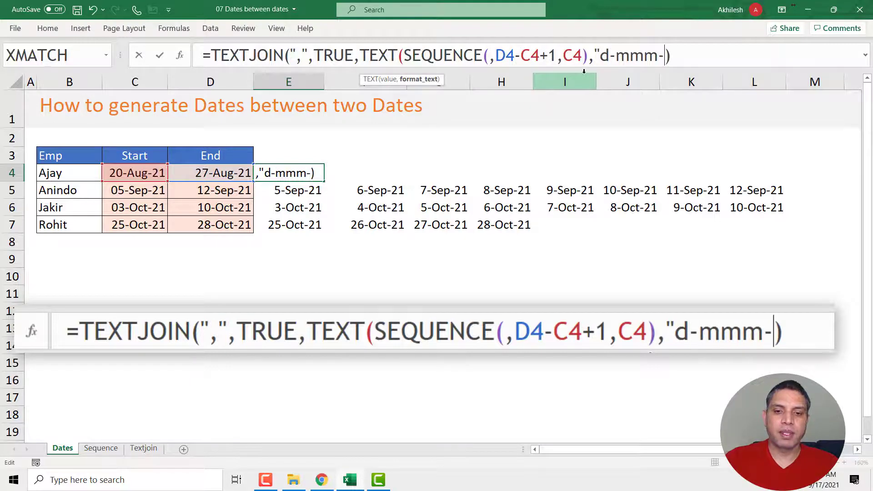
pyautogui.write('"')
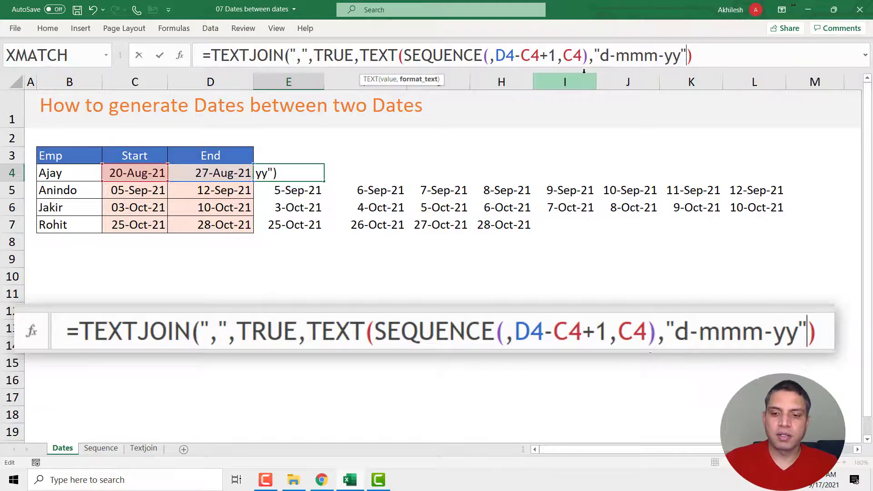
pyautogui.write(')')
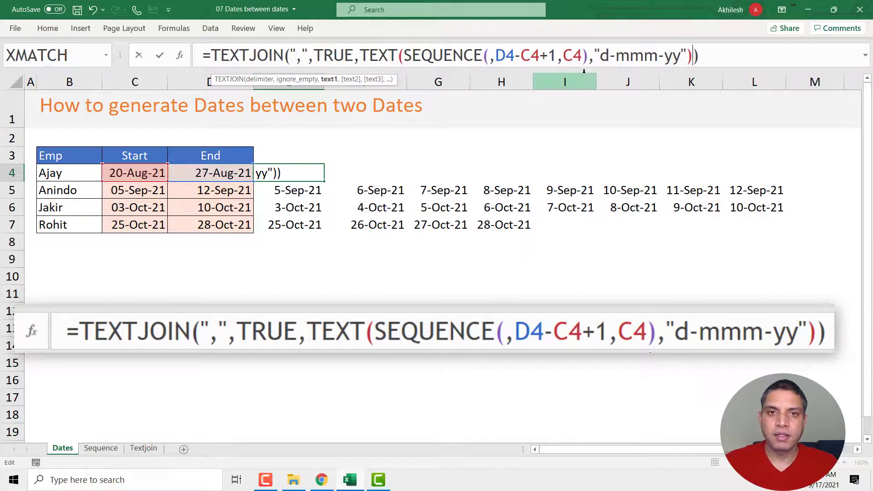
pyautogui.press('Return')
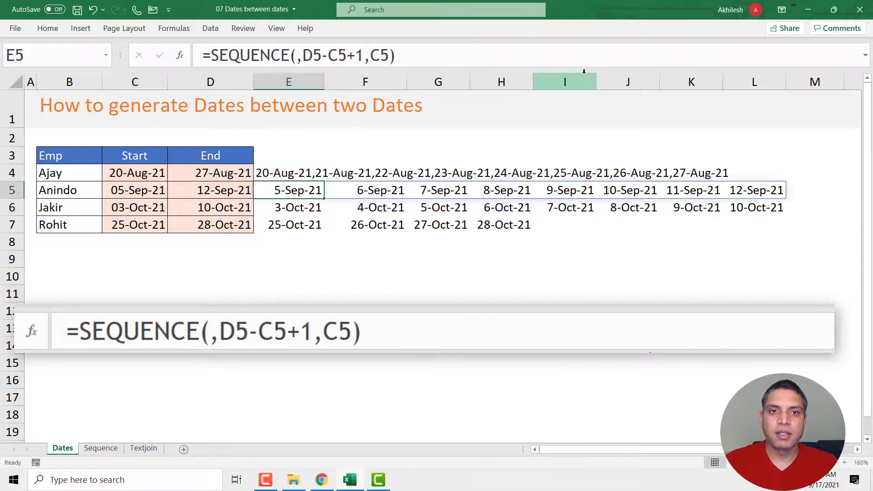
# Step: Copy the E4 TEXTJOIN formula down to E7 and widen column E to fit the joined dates
pyautogui.click(285, 175)
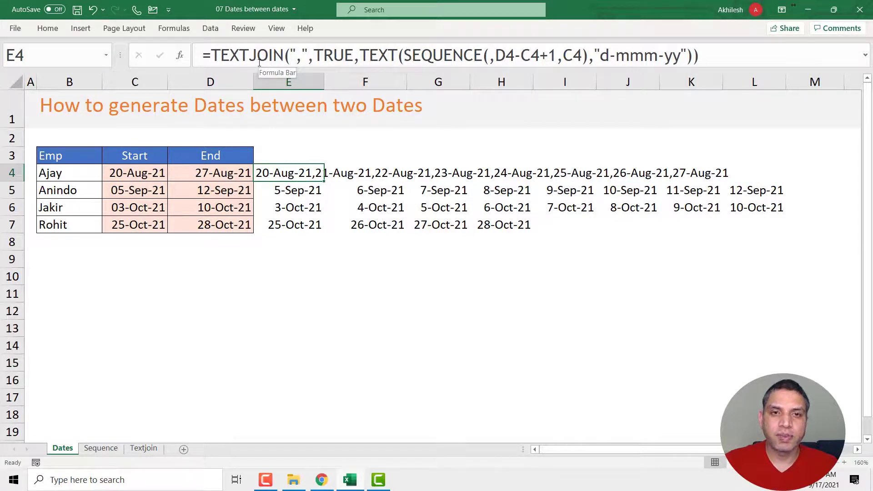
pyautogui.moveTo(324, 181); pyautogui.dragTo(325, 228)
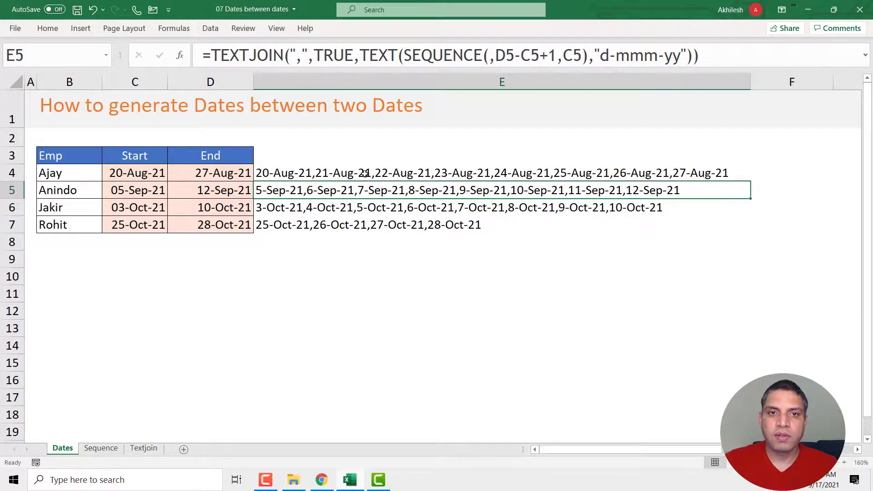
pyautogui.click(364, 173)
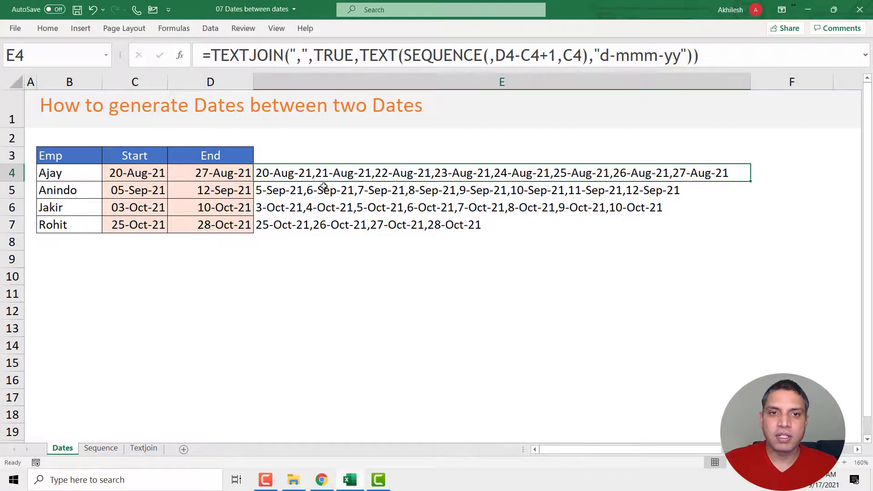
pyautogui.press('Down')
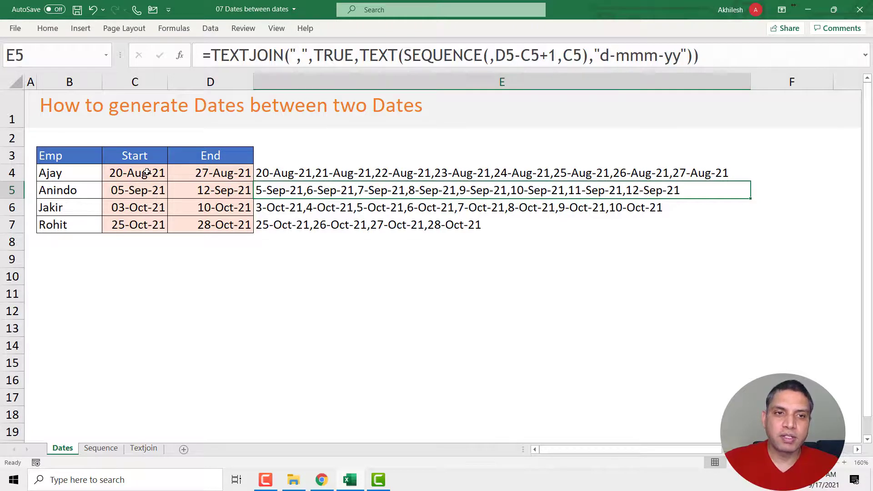
pyautogui.press('Up')
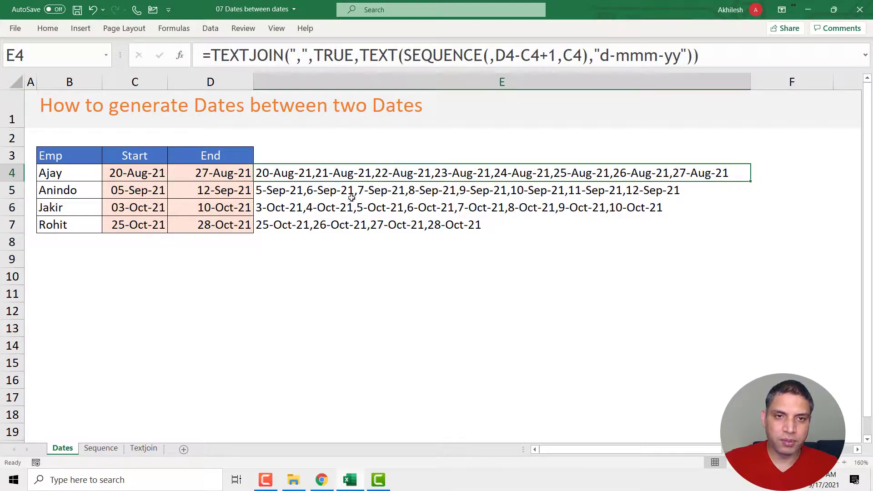
pyautogui.moveTo(302, 170); pyautogui.dragTo(304, 225)
pyautogui.click(318, 259)
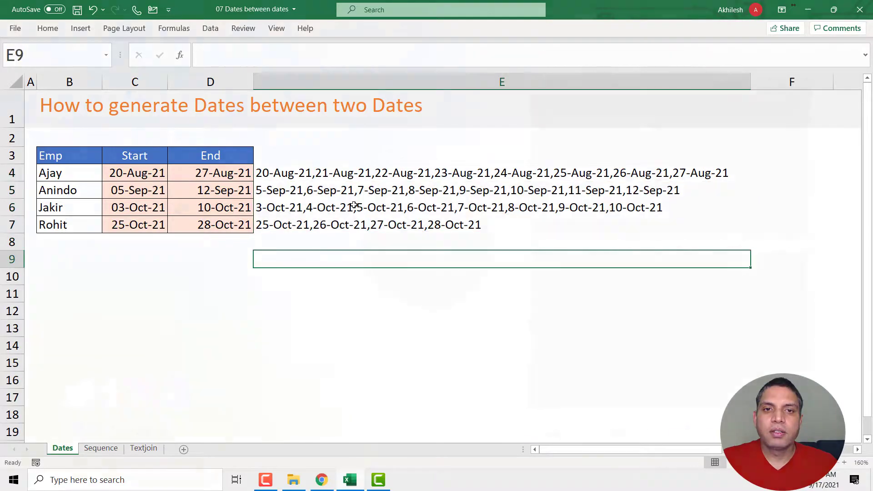